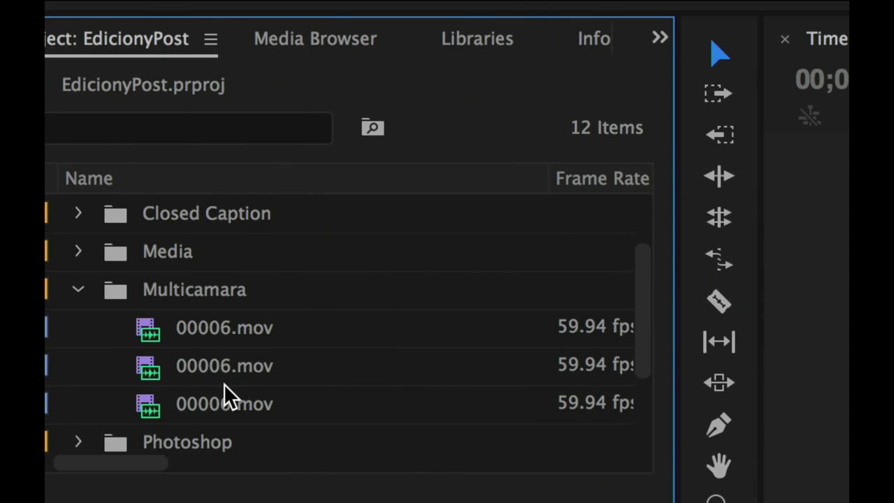
Step: Try a trial sequence from a 00006.mov clip with a second clip on V2, then remove the clips
mouse_move(224, 383)
mouse_move(237, 370)
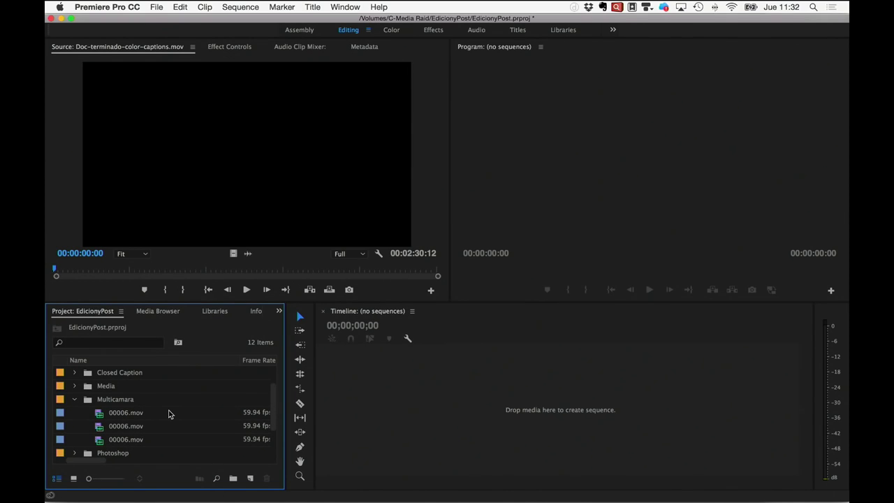
mouse_move(109, 416)
drag(108, 416, 252, 479)
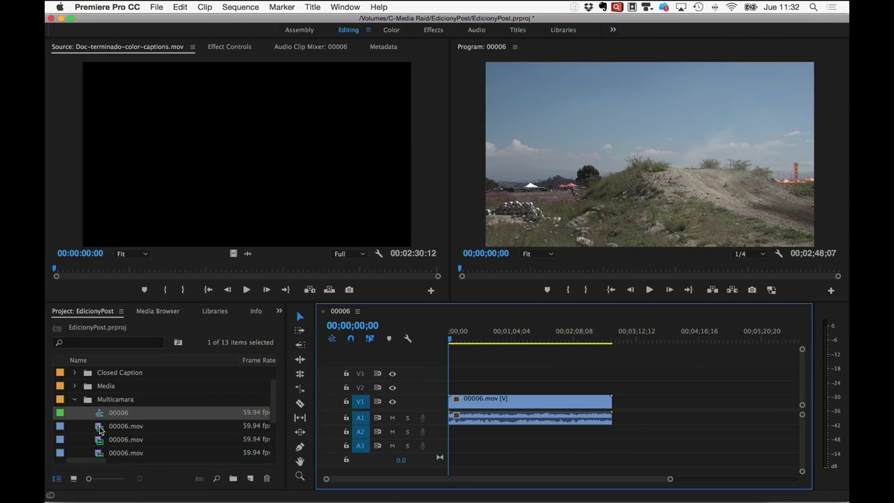
click(99, 427)
drag(335, 364, 440, 382)
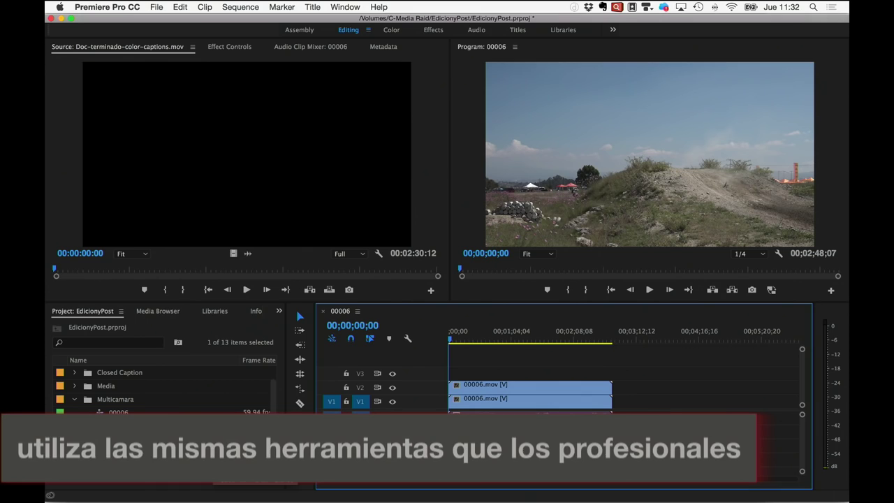
key(Delete)
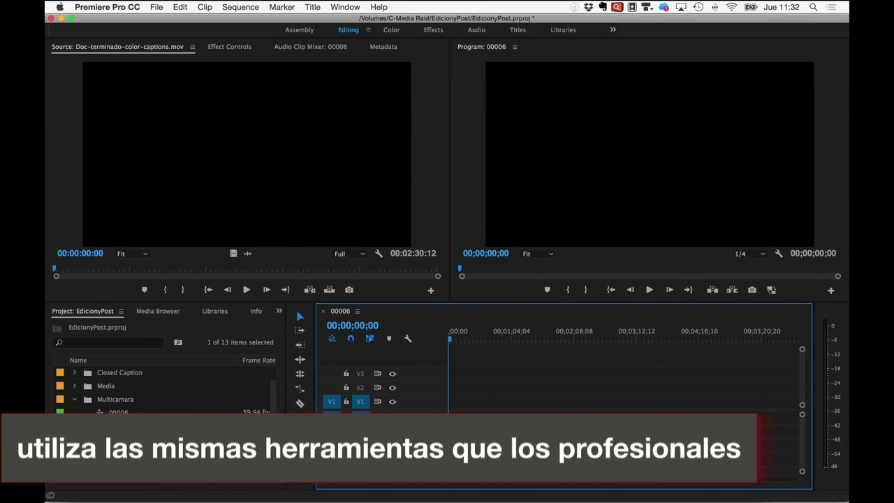
Step: Delete the trial 00006 sequence from the project
drag(273, 382, 274, 411)
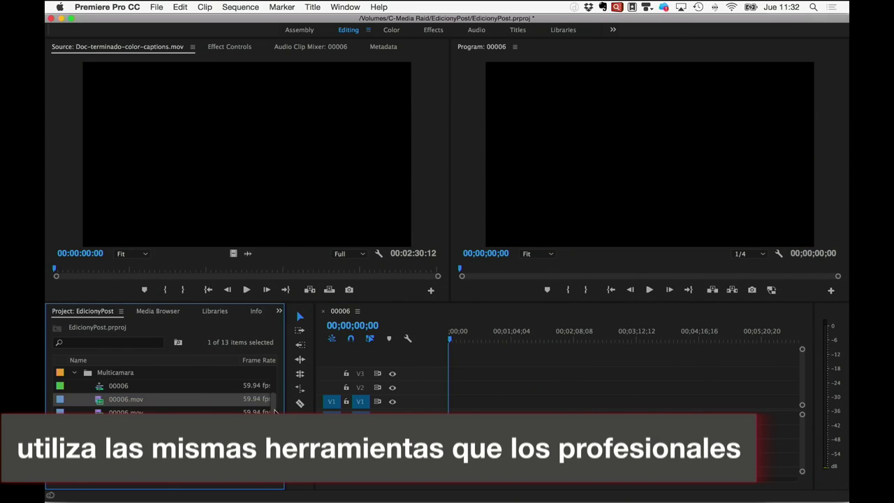
click(98, 388)
key(Delete)
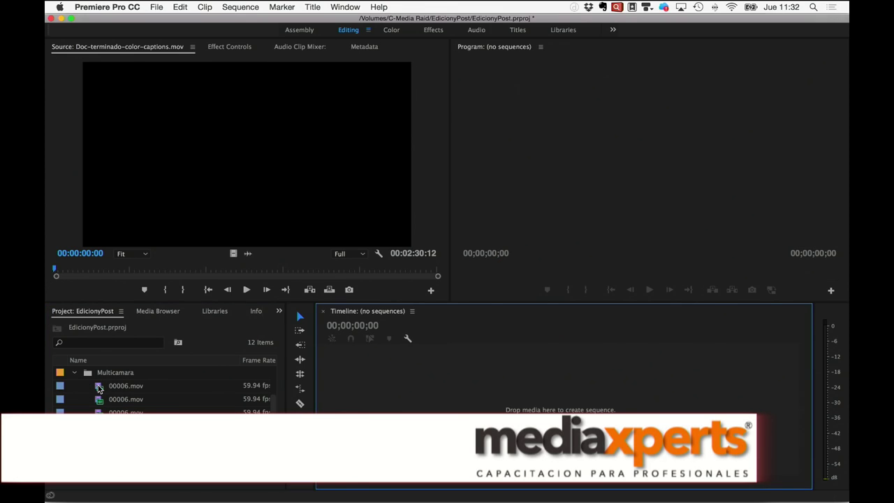
Step: Select all three 00006.mov clips and choose Create Multi-Camera Source Sequence
click(105, 389)
shift+click(104, 412)
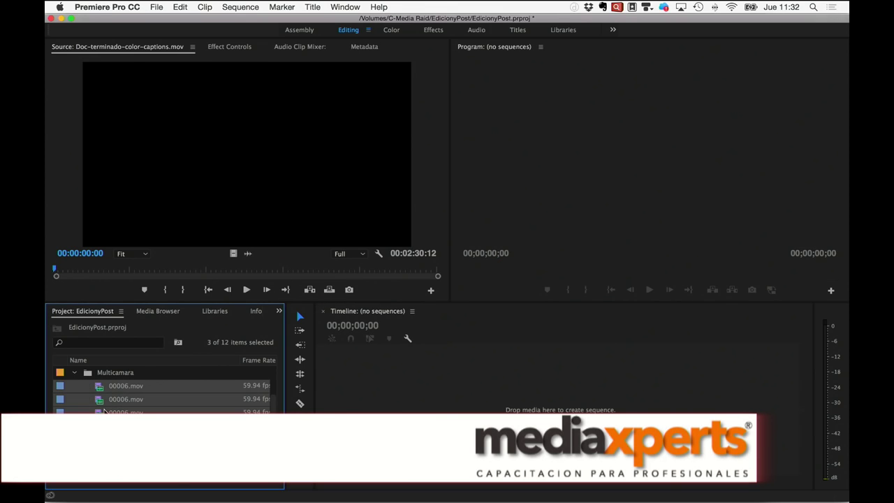
right_click(104, 412)
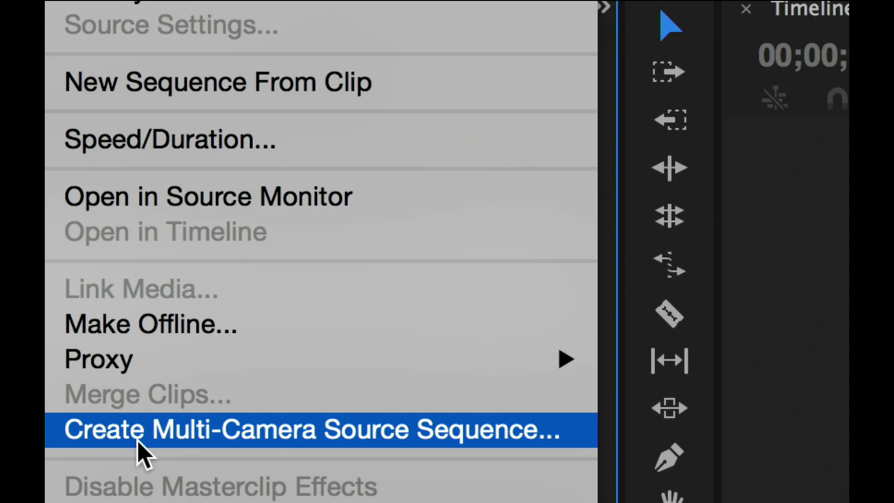
click(138, 437)
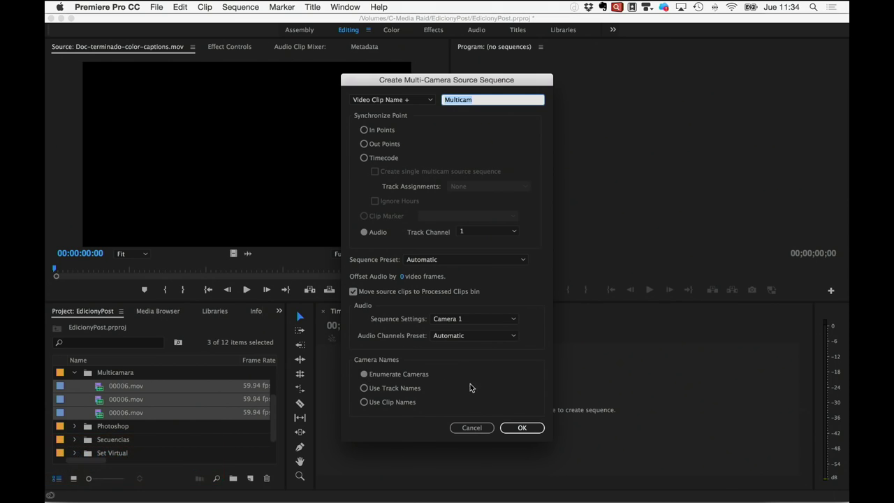
Step: Accept the dialog with Audio sync and Enumerate Cameras to create 00006.movMulticam
click(521, 428)
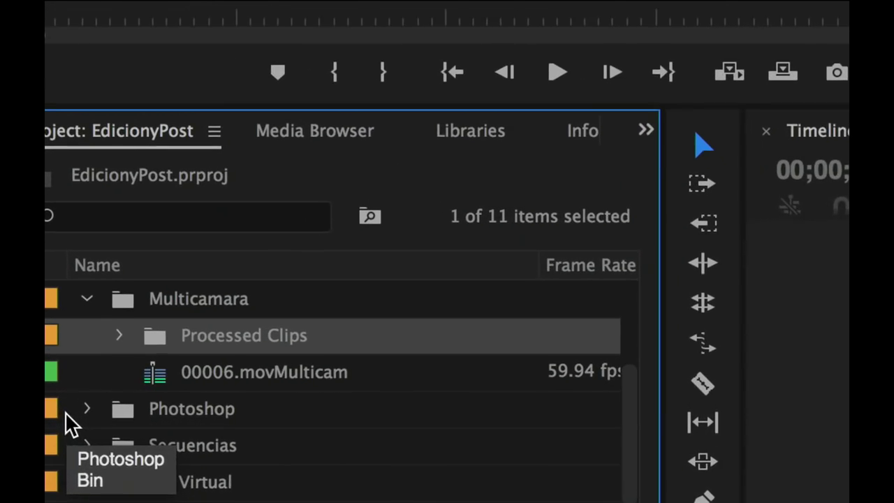
click(121, 334)
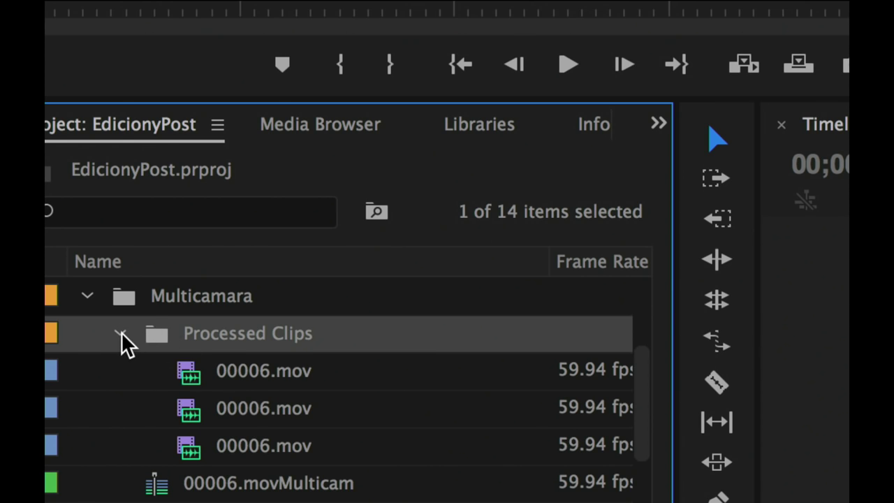
click(121, 333)
click(200, 366)
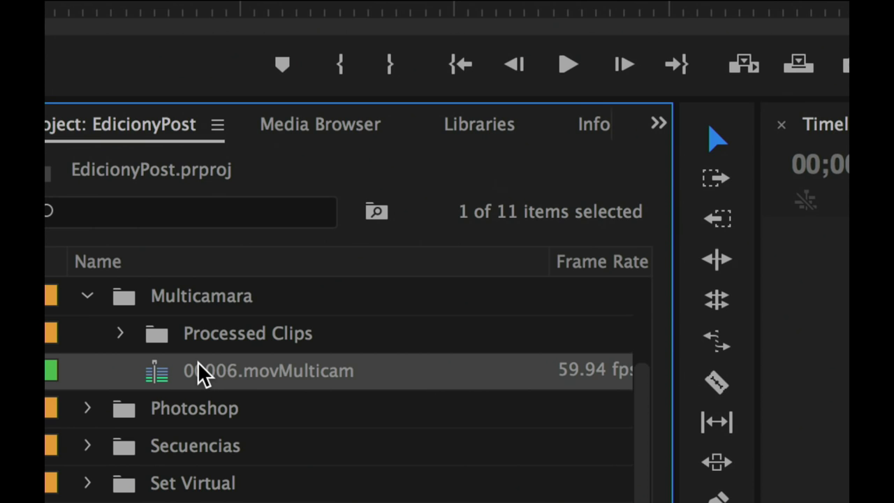
scroll(199, 372, down, 1)
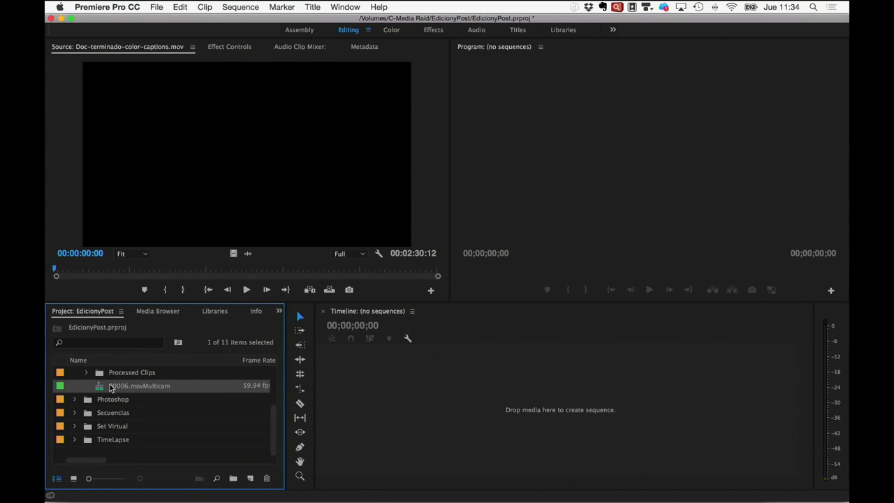
Step: Create sequence 00006 from 00006.movMulticam, put the playhead near 23 seconds, and mute A1
drag(99, 391, 250, 478)
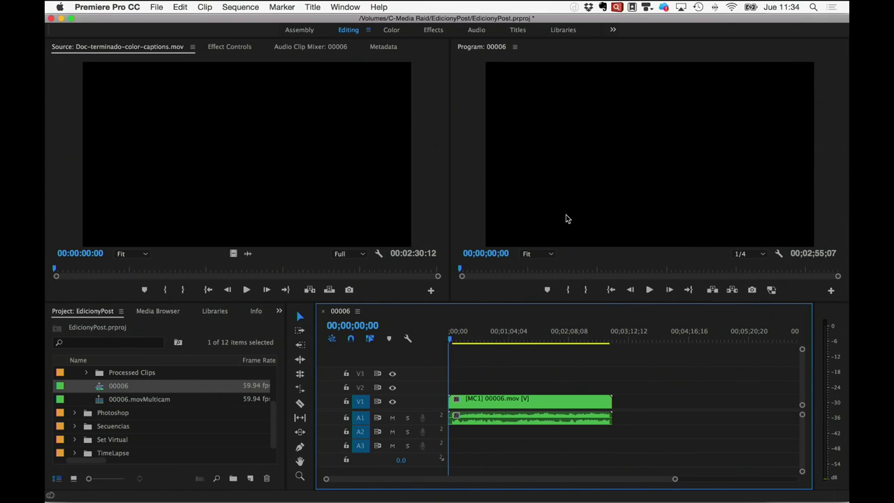
click(470, 335)
click(392, 418)
Step: Briefly play the sequence, then stop it
key(space)
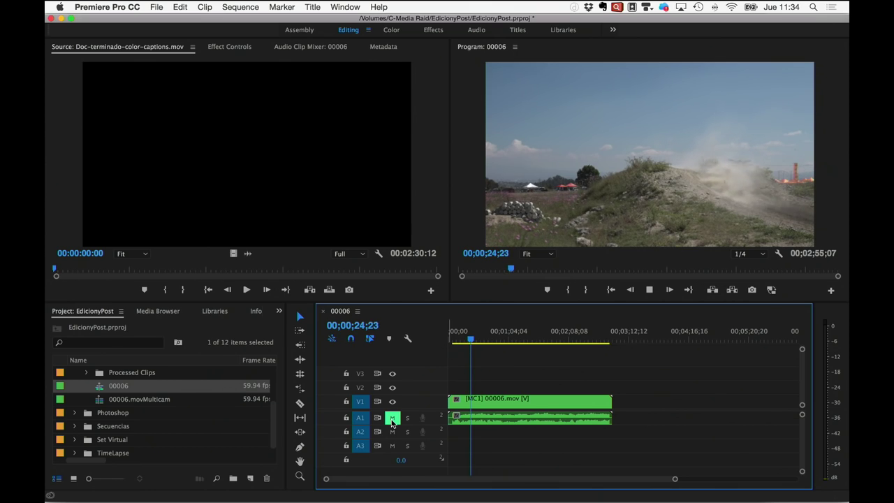
key(space)
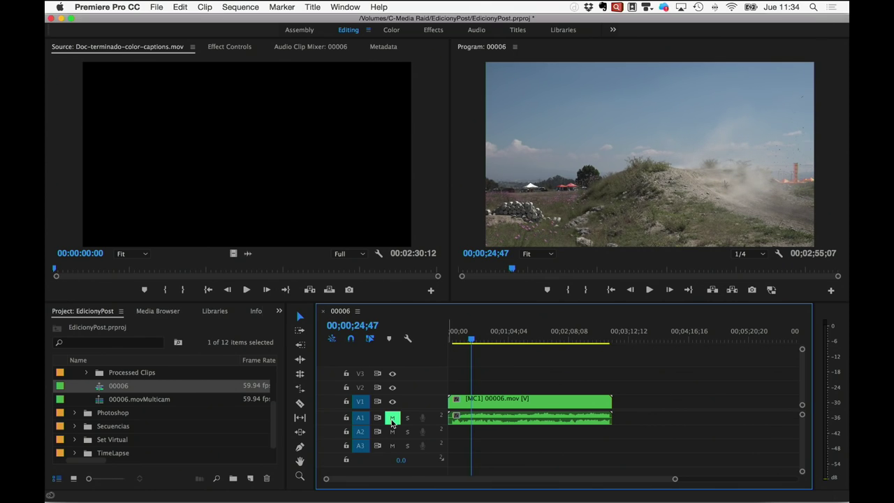
right_click(818, 207)
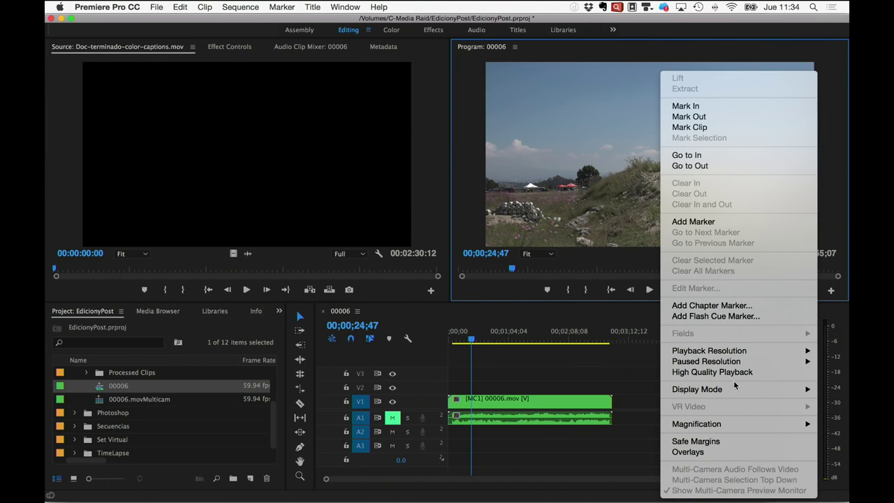
Step: Set the Program Monitor display mode to Multi-Camera
mouse_move(733, 389)
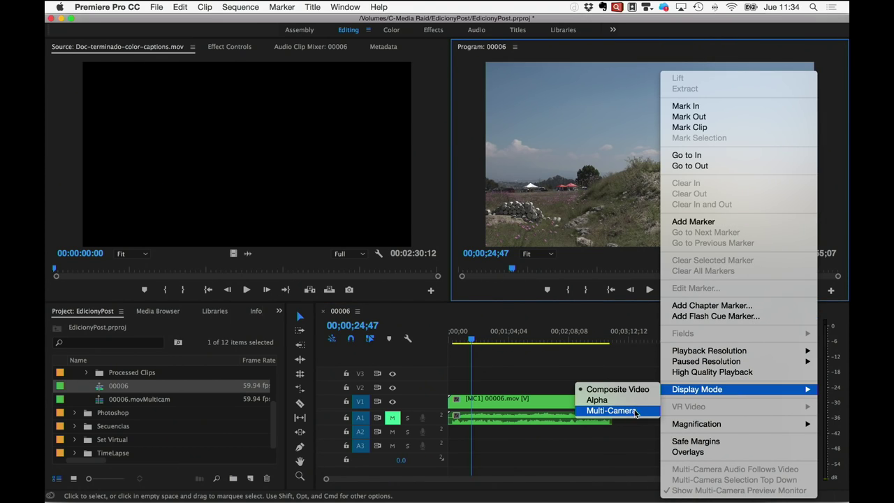
click(611, 410)
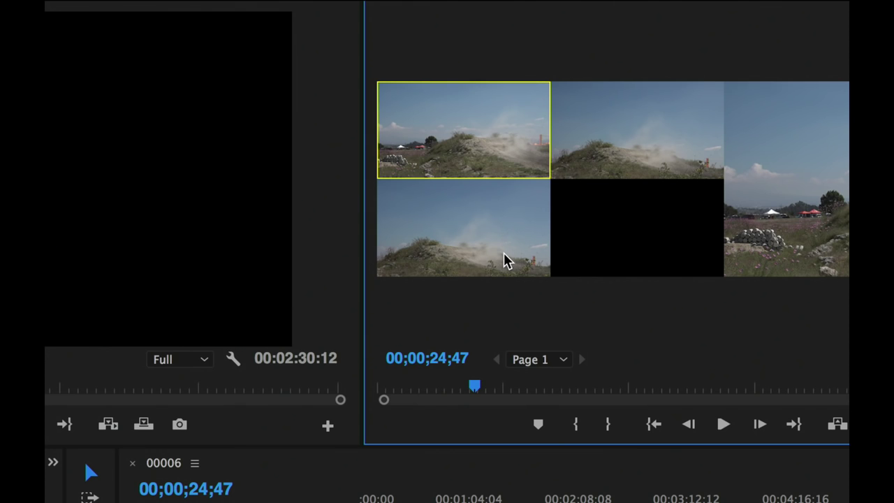
Step: During playback, cut live through angles 2, 3, 1, 2, 3, 1, 2, ending on angle 3
key(space)
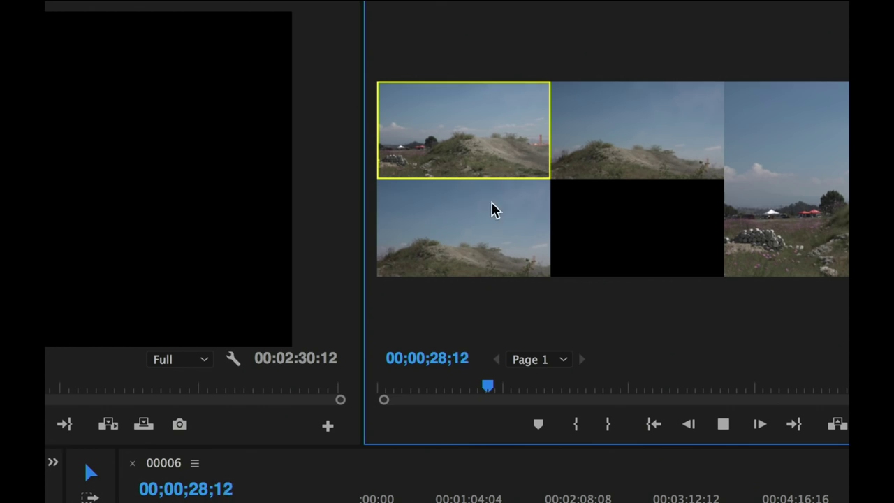
click(614, 143)
click(528, 206)
click(507, 142)
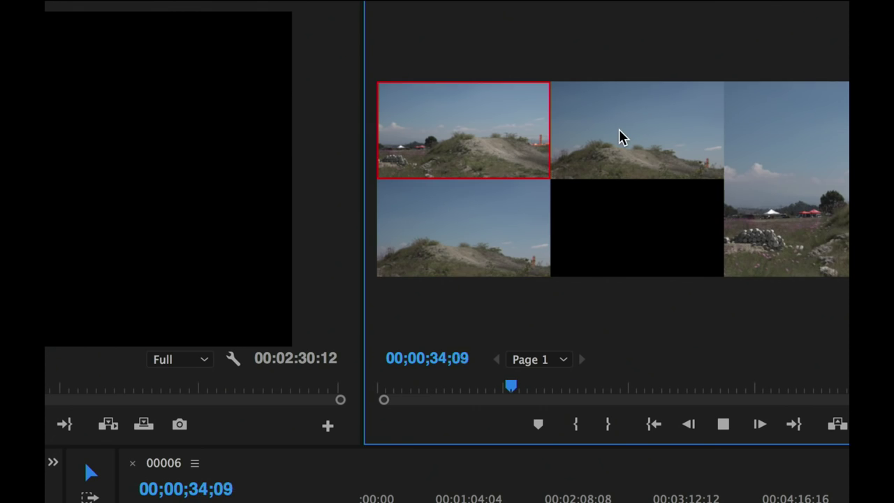
click(620, 133)
click(483, 219)
click(495, 139)
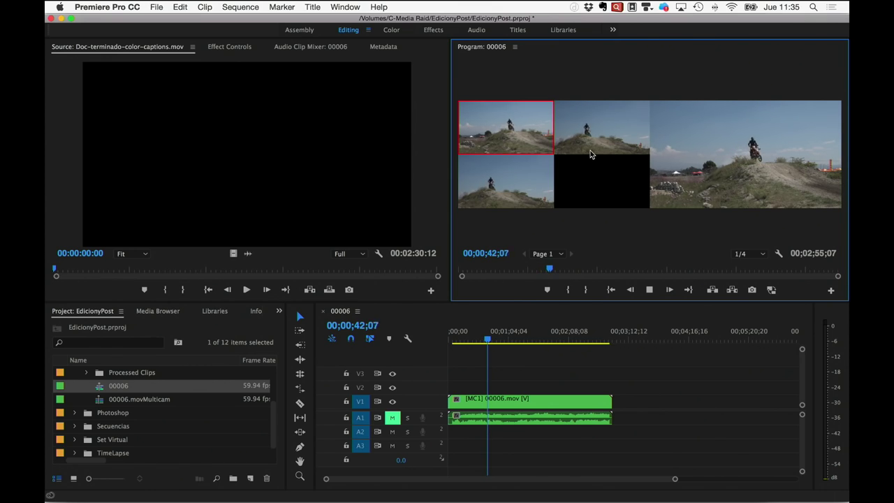
click(599, 135)
click(515, 180)
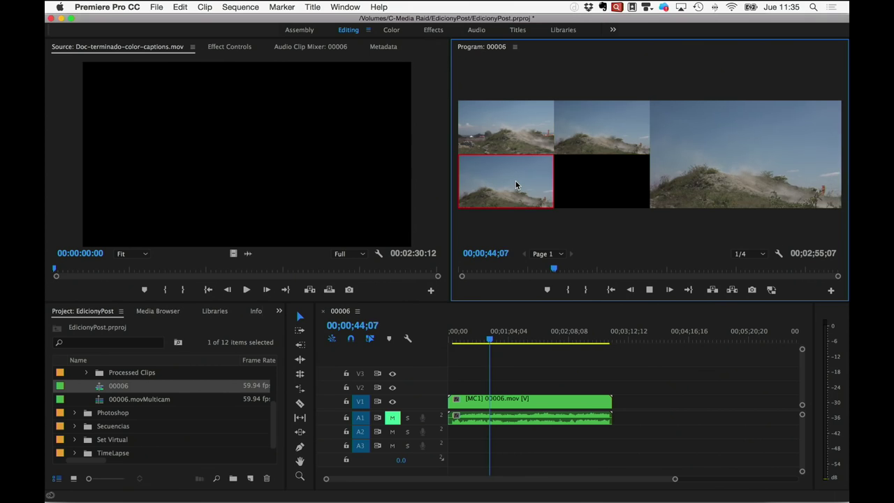
key(space)
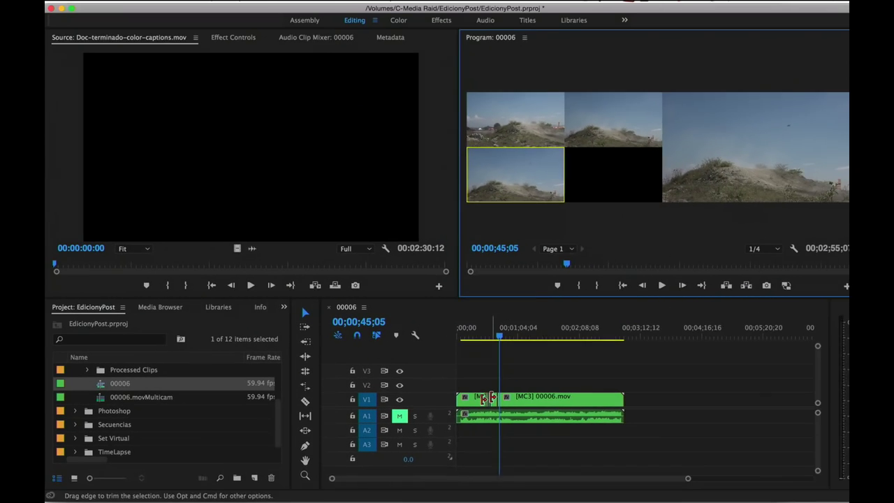
Step: From about 00;00;30, cut live with camera keys 2, 3, 1, 2, 3, ending on camera 3
drag(675, 478, 590, 479)
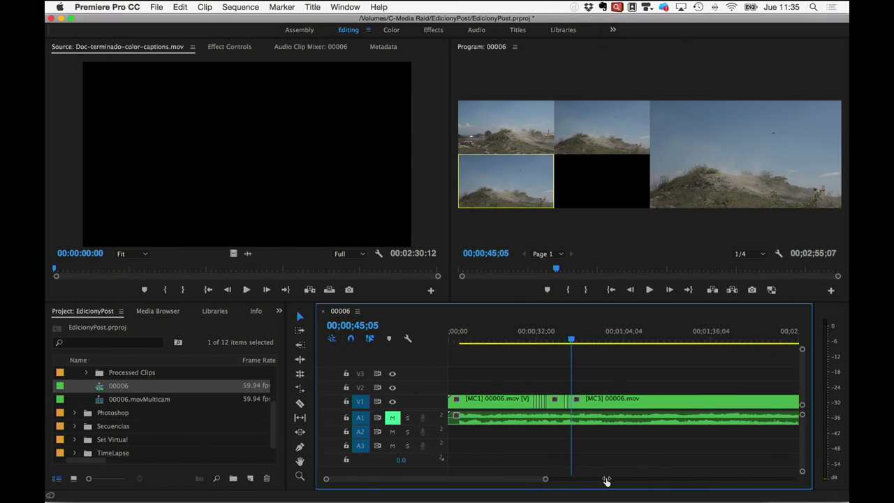
click(574, 339)
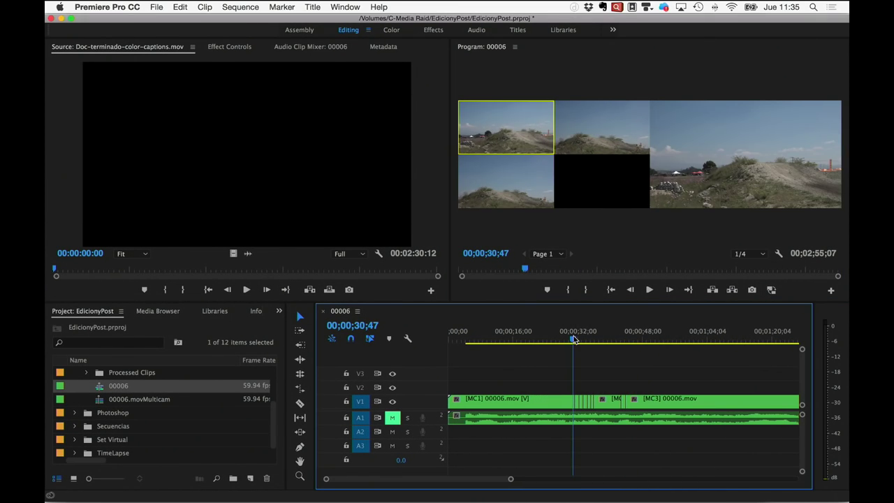
key(space)
key(2)
key(3)
key(1)
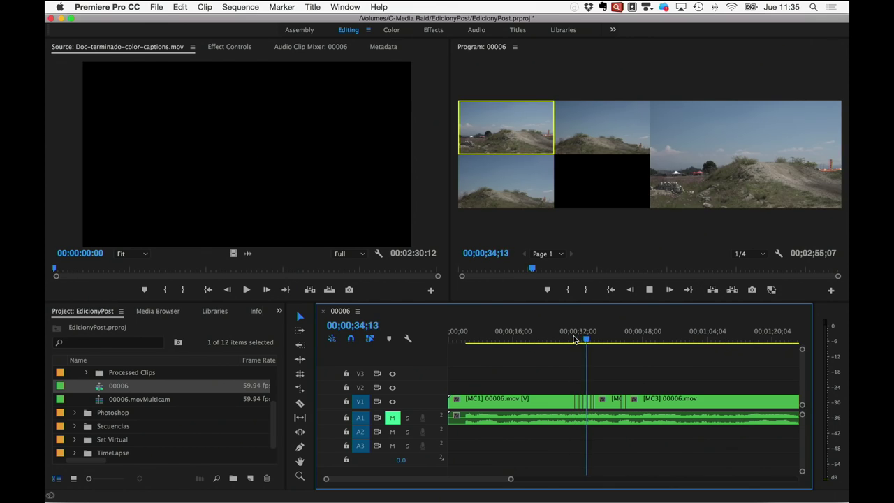
key(2)
key(3)
key(space)
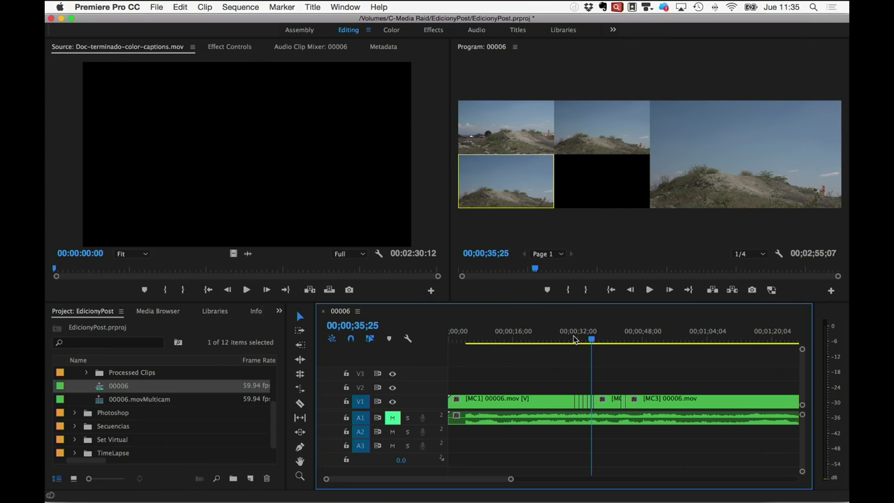